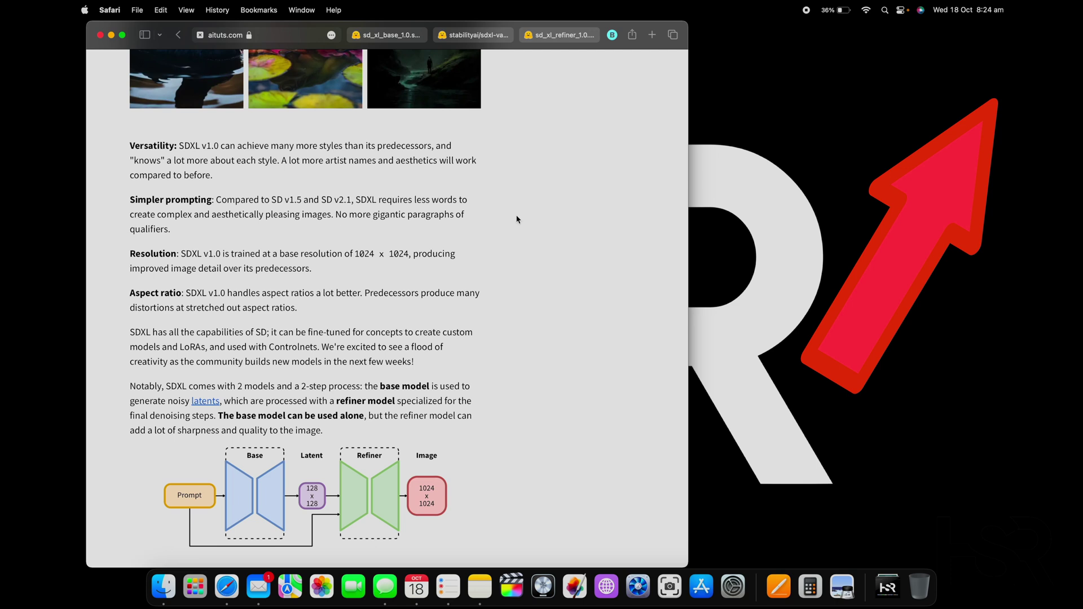
# Switch Safari to the Hugging Face file tab for sd_xl_base_1.0.safetensors
pyautogui.hotkey('ctrl', 'Tab')
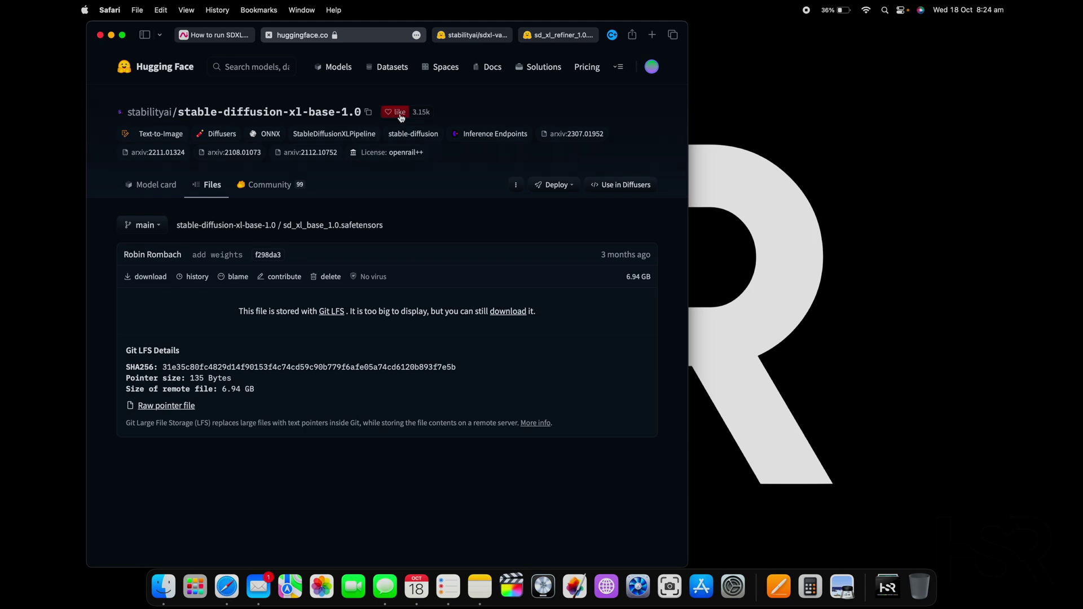
# Glance at the sdxl-vae model card, then bring up the sd_xl_refiner_1.0.safetensors file page
pyautogui.click(473, 35)
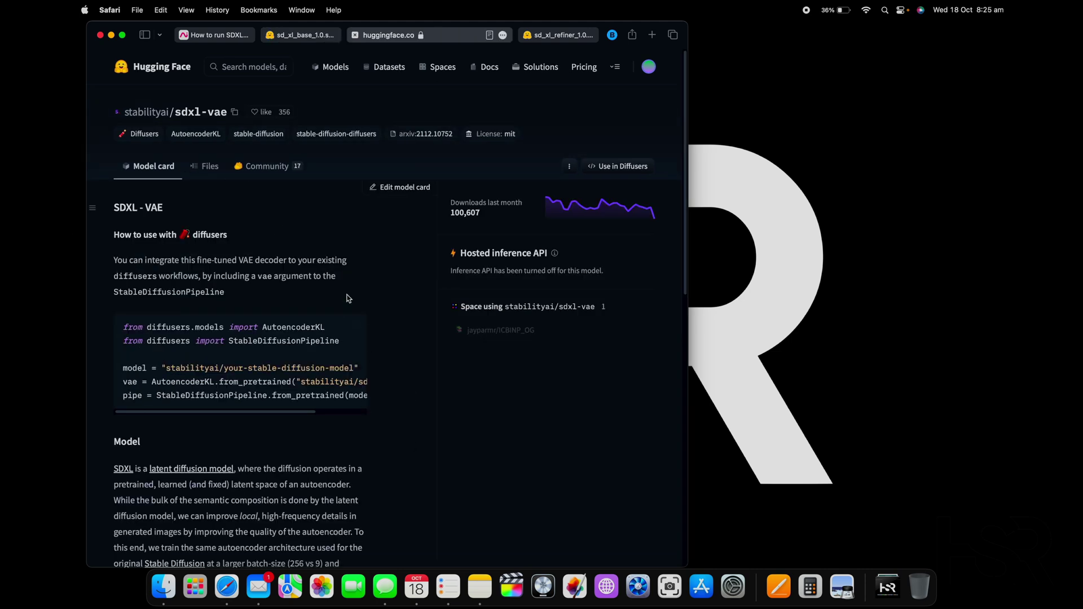
pyautogui.click(564, 34)
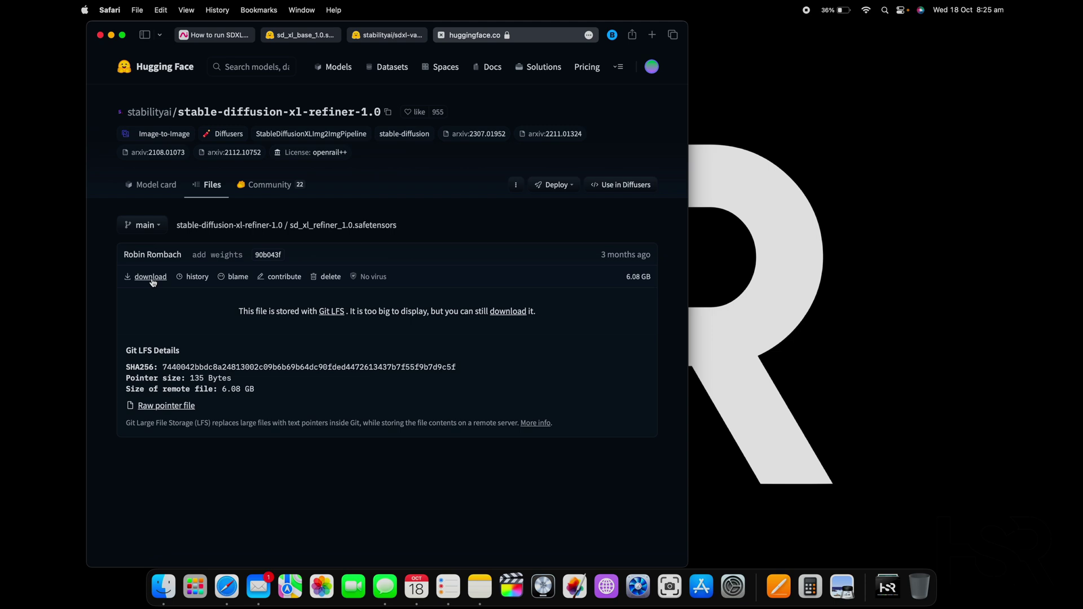
# Browse Finder to stable-diffusion-webui's models folder, then return Safari to the sdxl-vae card
pyautogui.click(159, 590)
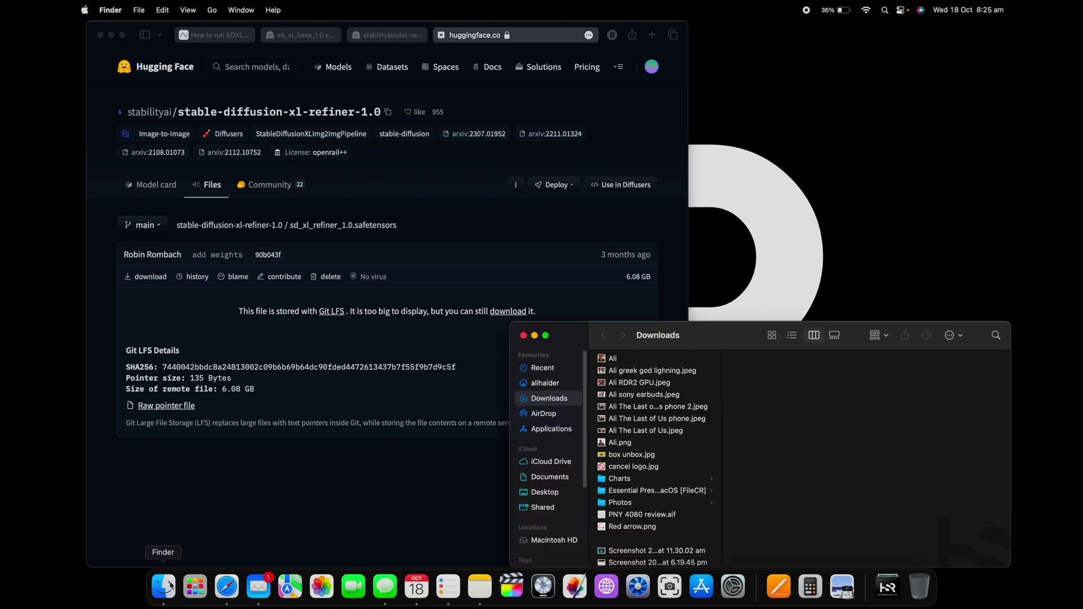
pyautogui.click(549, 386)
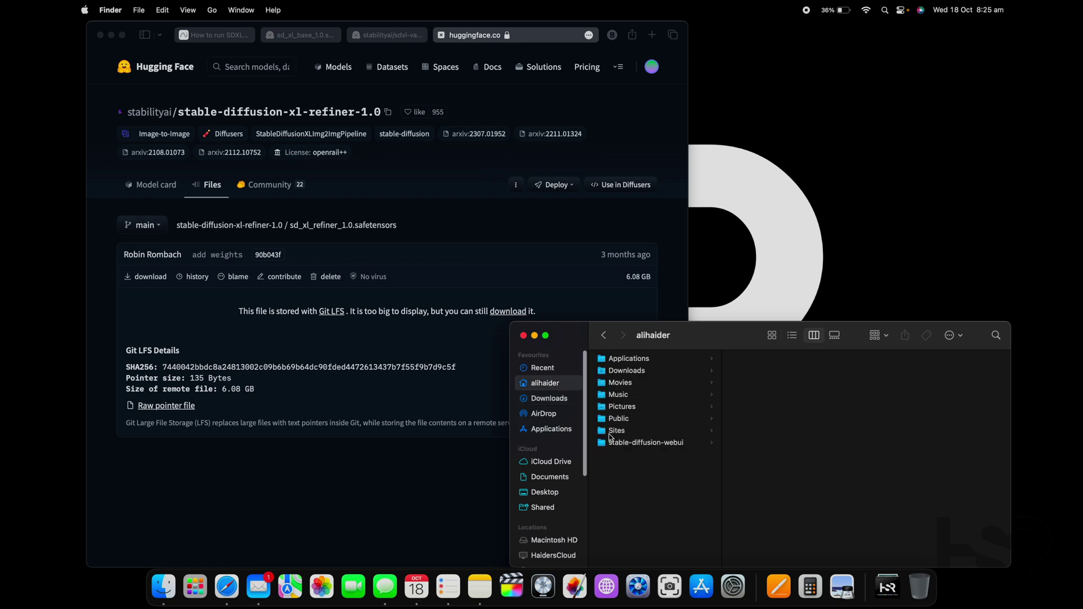
pyautogui.click(637, 444)
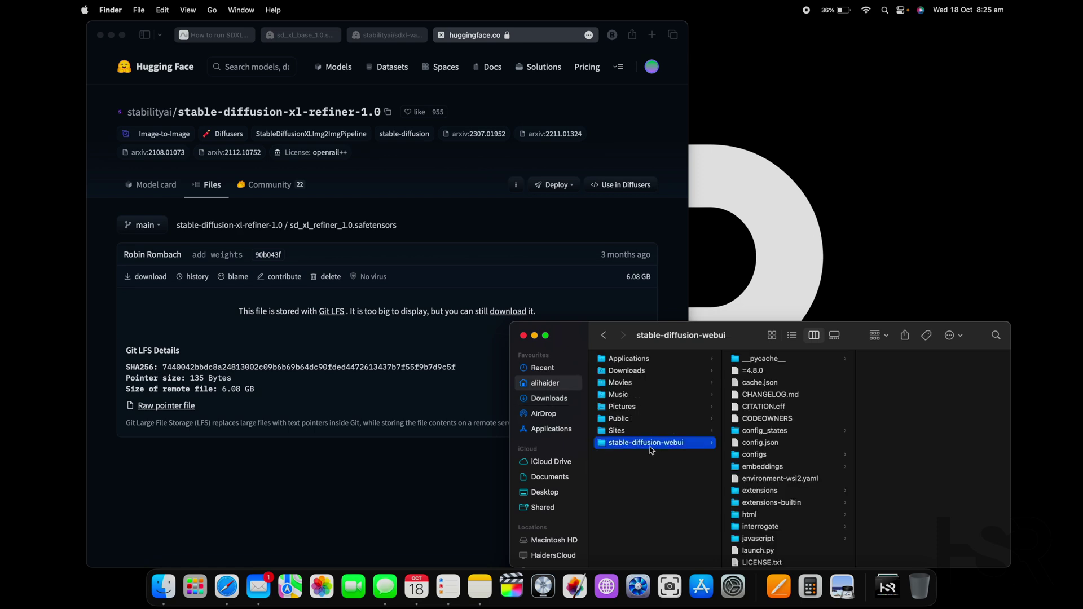
pyautogui.scroll(-5, 770, 469)
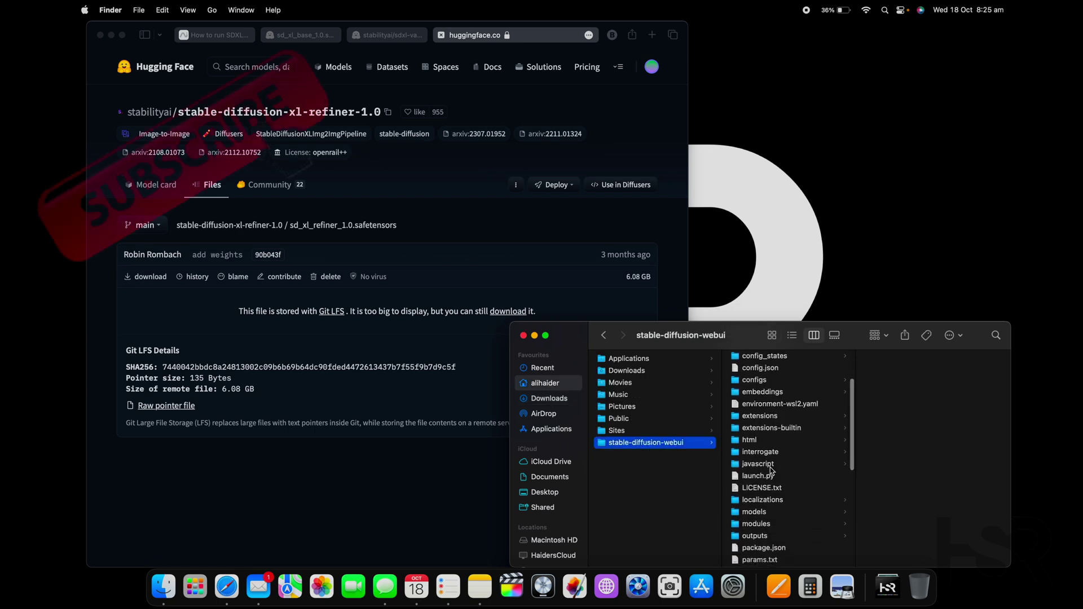
pyautogui.scroll(-2, 770, 470)
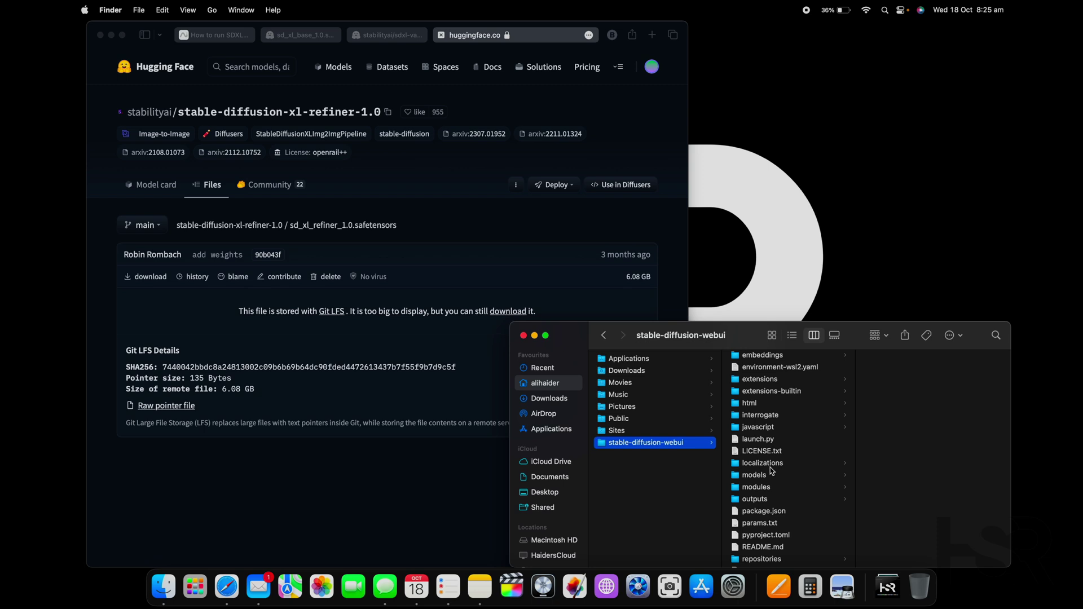
pyautogui.click(772, 475)
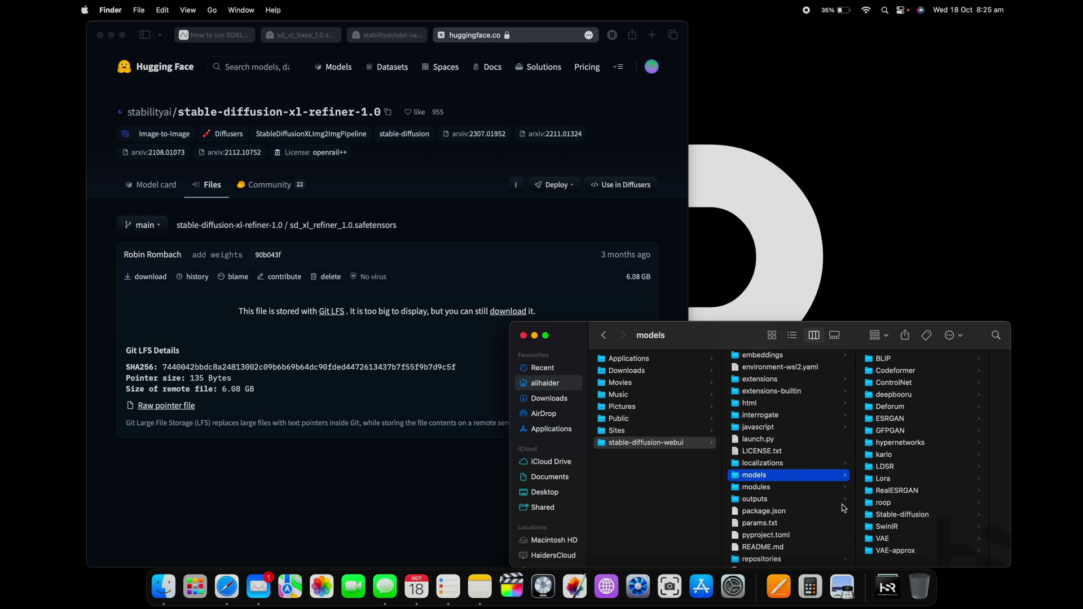
pyautogui.click(385, 35)
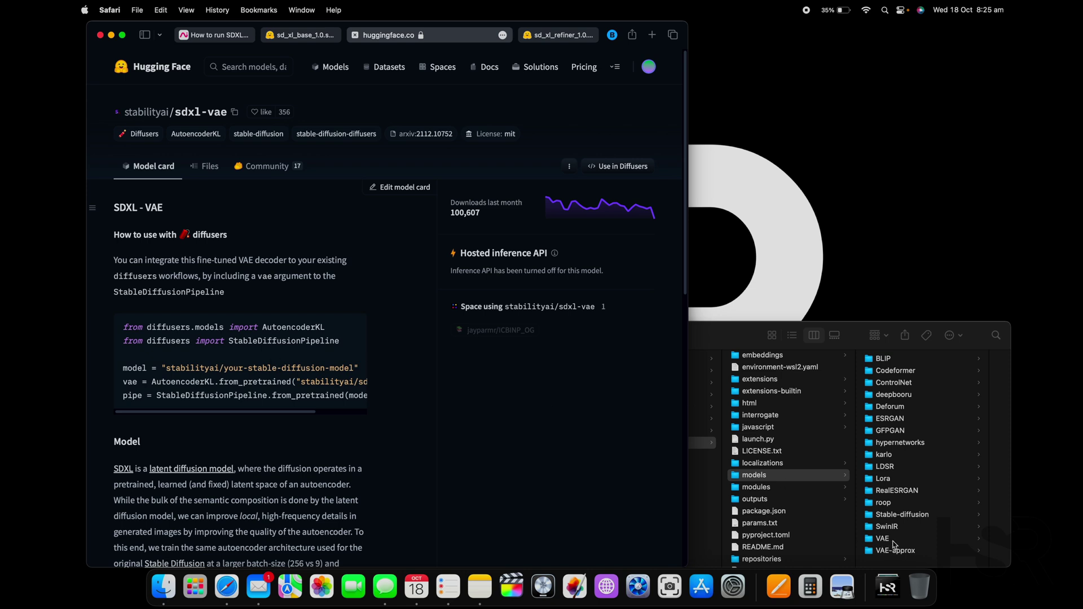
# Close the Finder window, scroll the sdxl-vae card to Evaluation, and launch AUTOMATIC1111
pyautogui.click(714, 348)
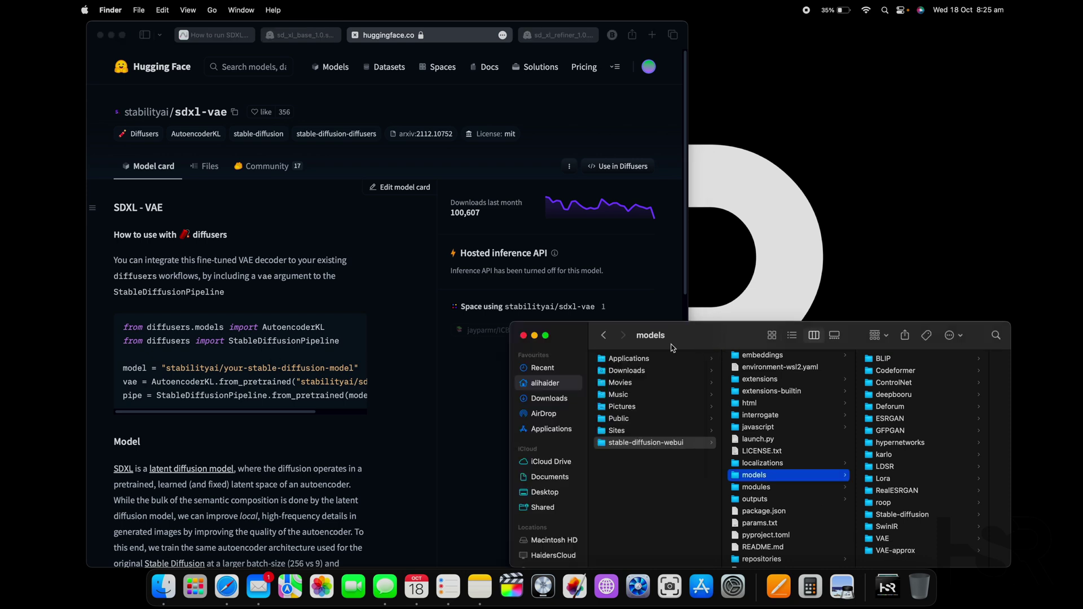
pyautogui.click(524, 339)
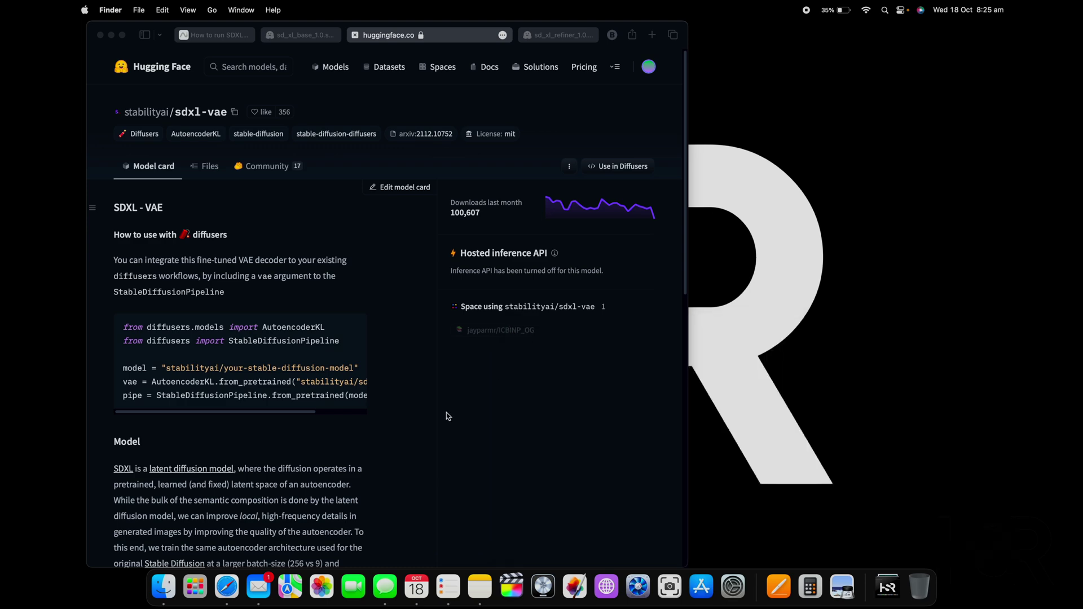
pyautogui.scroll(-10, 447, 414)
pyautogui.scroll(-2, 447, 416)
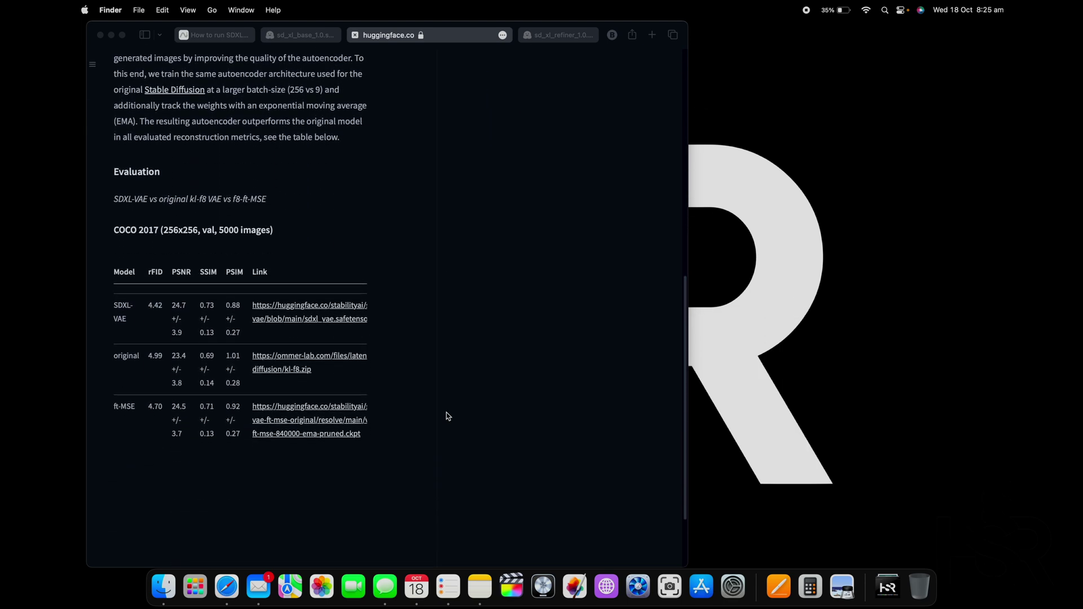
pyautogui.click(607, 586)
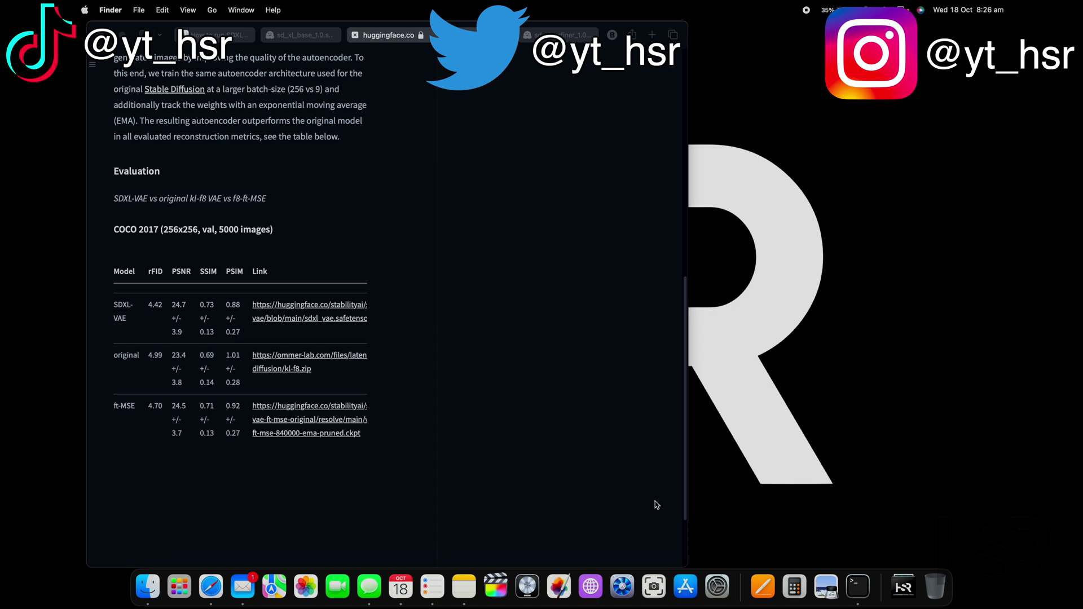
# Minimize the Terminal window running webui.sh while the WebUI loads at 127.0.0.1
pyautogui.click(858, 587)
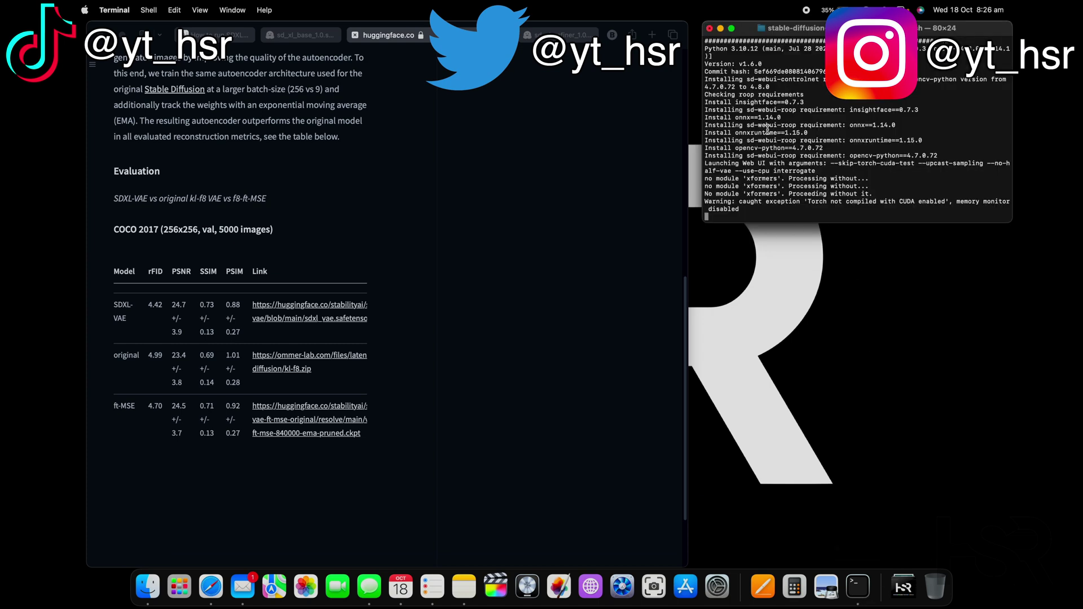
pyautogui.click(710, 29)
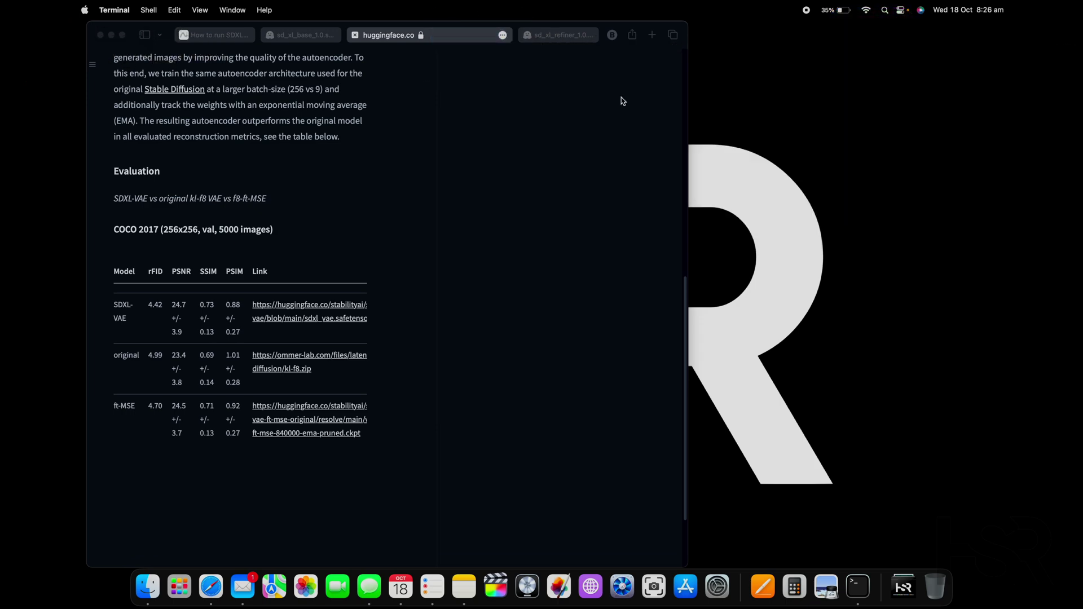
pyautogui.click(856, 599)
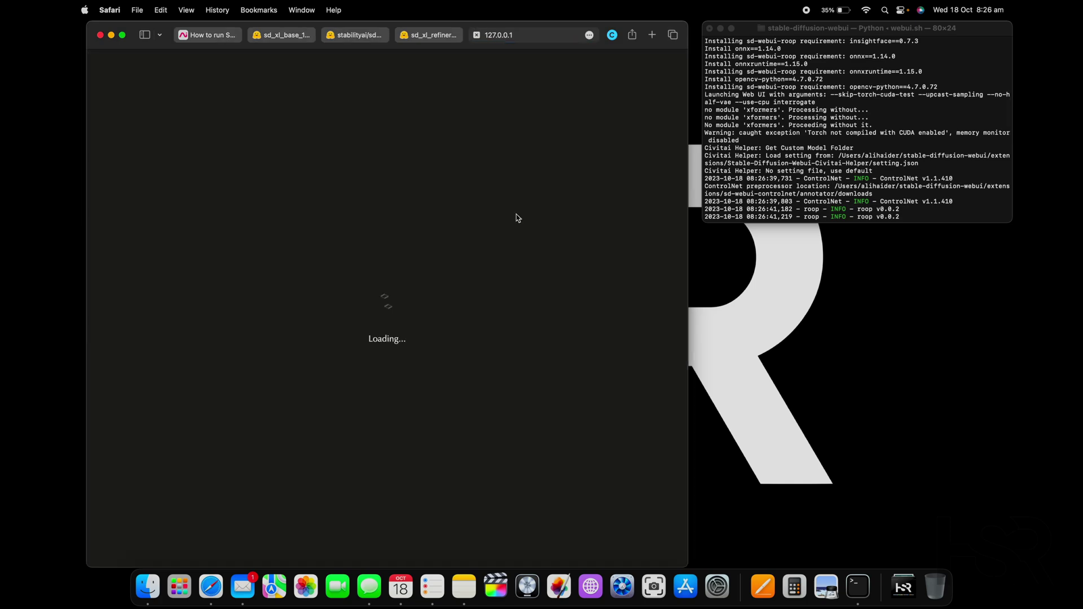
pyautogui.click(720, 28)
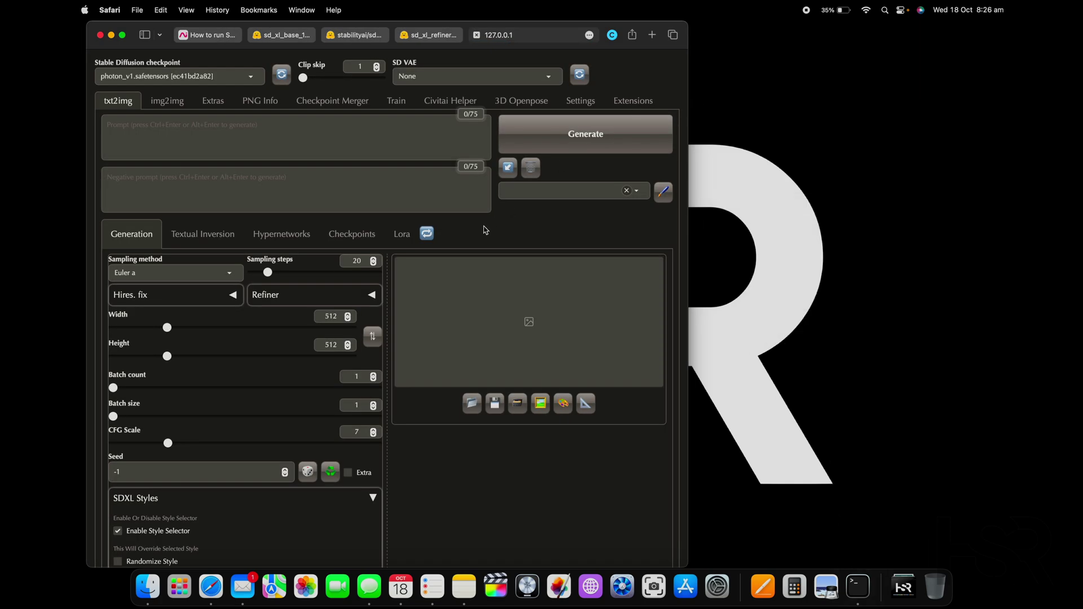
# Load sd_xl_base_1.0 as checkpoint with sd_xl_refiner_1.0 as refiner, switching at 0.85
pyautogui.click(251, 78)
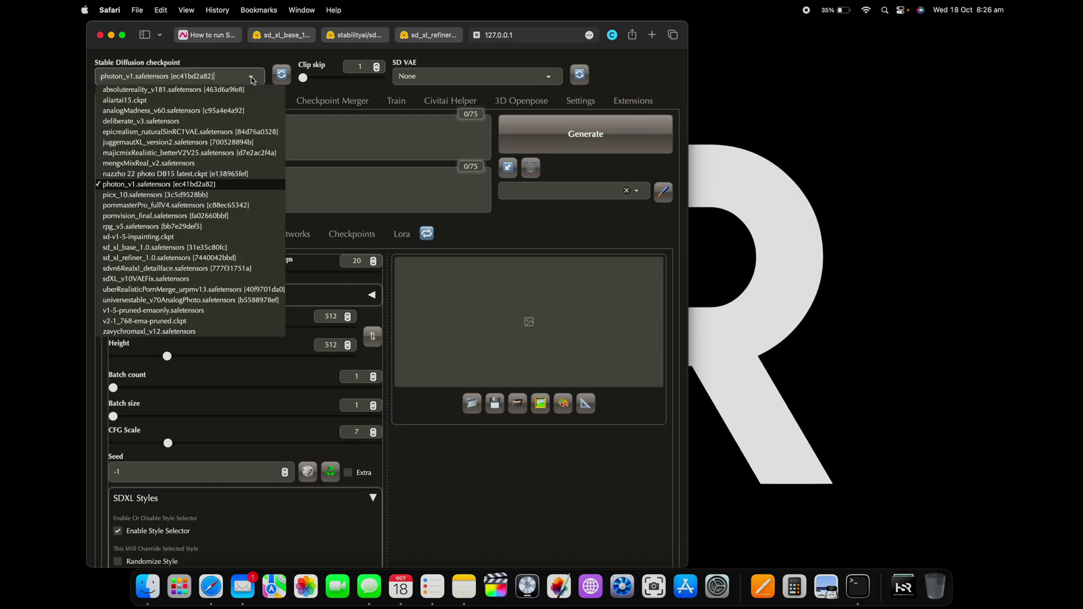
pyautogui.click(157, 251)
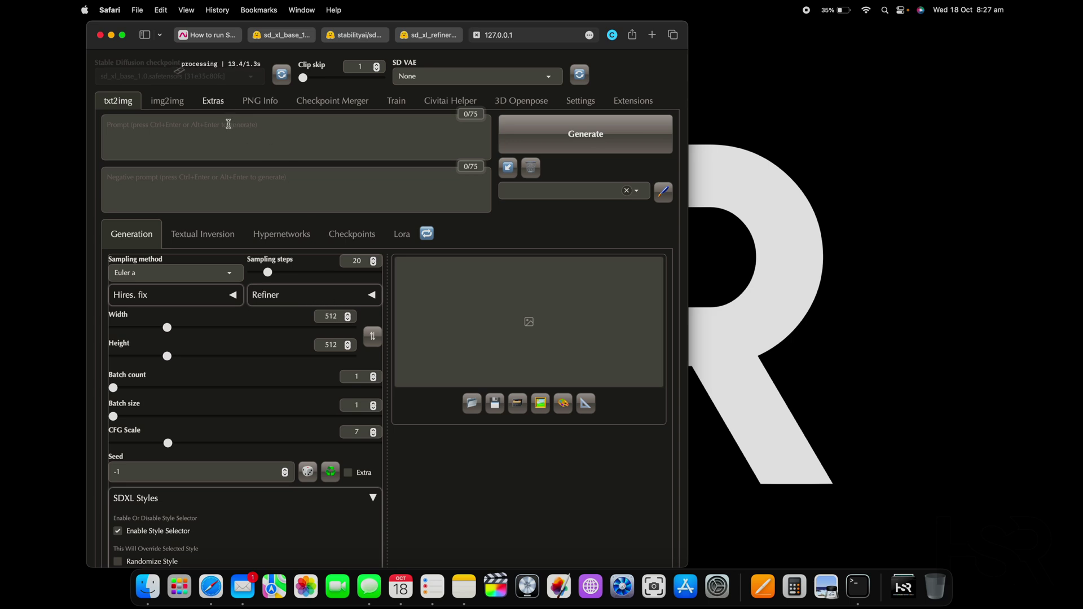
pyautogui.click(370, 295)
pyautogui.click(208, 352)
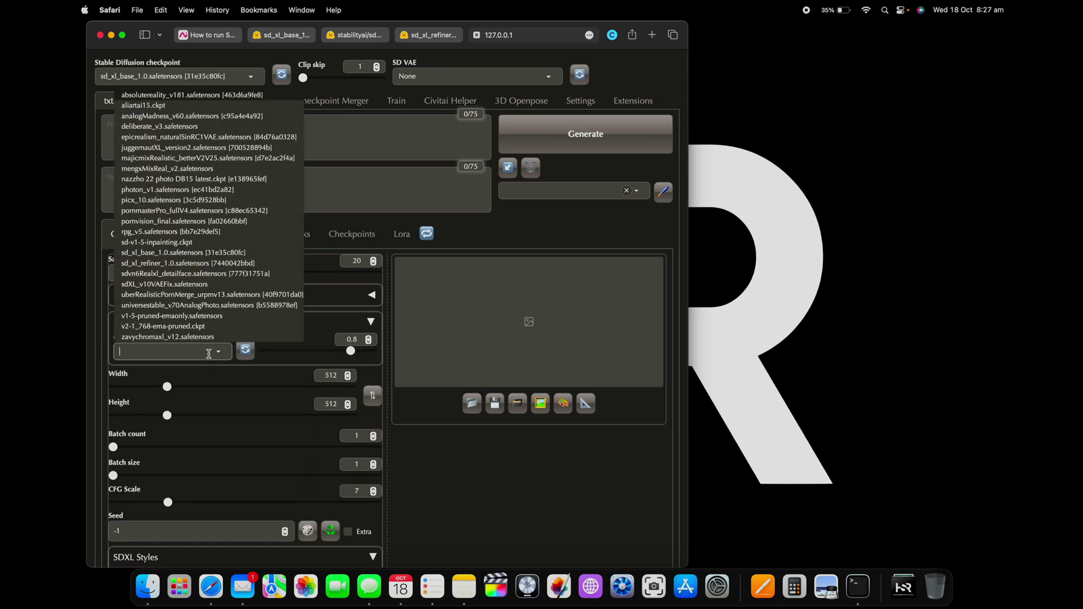
pyautogui.click(162, 265)
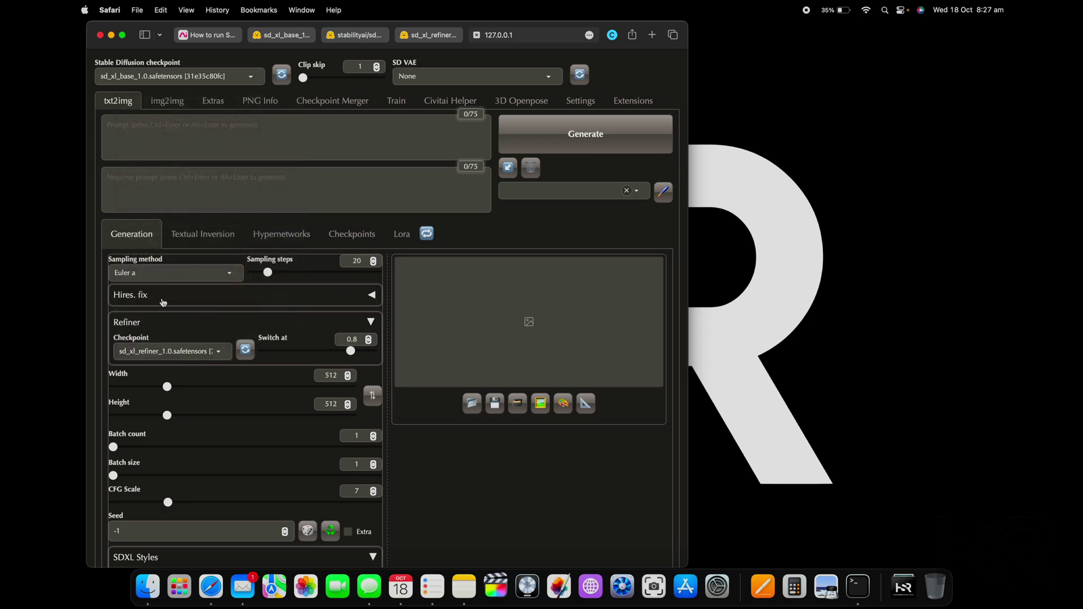
pyautogui.click(363, 339)
pyautogui.write('5')
# Set 50 sampling steps with the DPM++ 2M sampler at 1024×1024 resolution
pyautogui.doubleClick(356, 260)
pyautogui.press('BackSpace')
pyautogui.write('50')
pyautogui.click(226, 273)
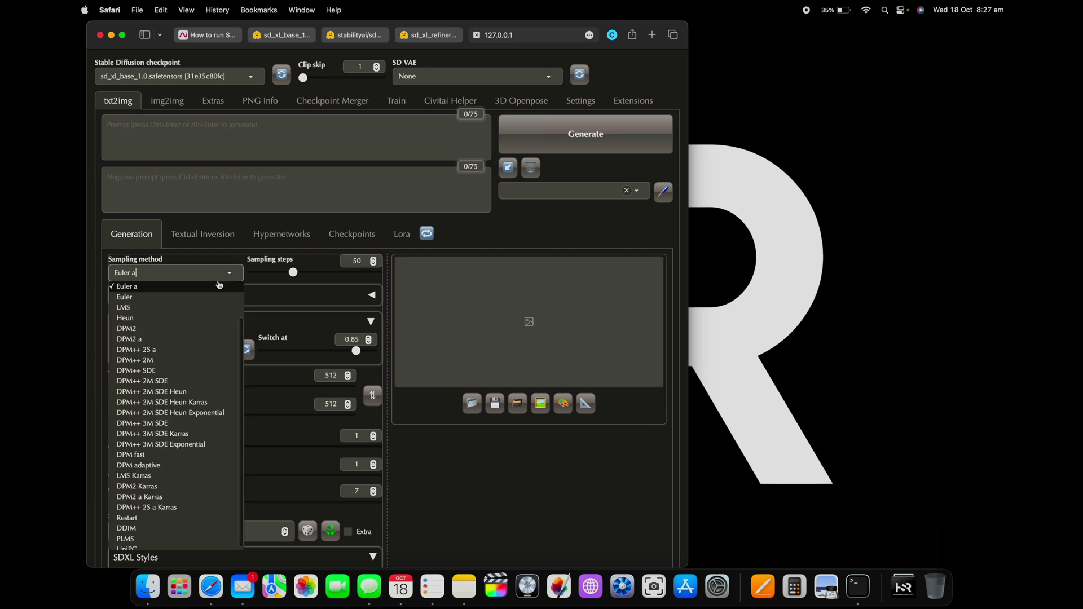
pyautogui.click(163, 361)
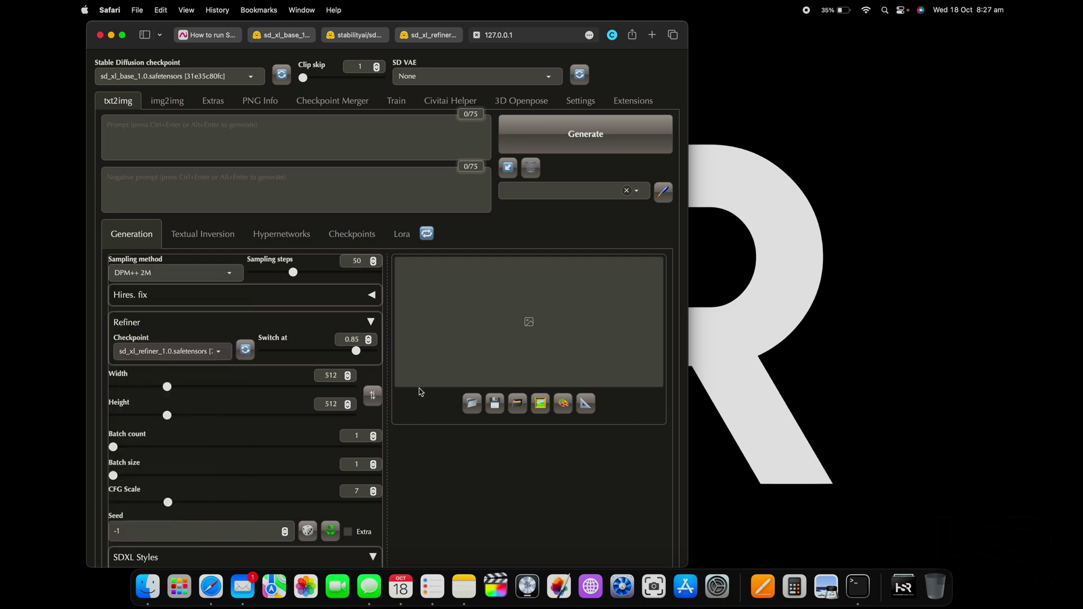
pyautogui.doubleClick(332, 375)
pyautogui.write('1024')
pyautogui.press('Tab')
pyautogui.write('1024')
# Select sdxl_vae.safetensors as the SD VAE
pyautogui.click(469, 76)
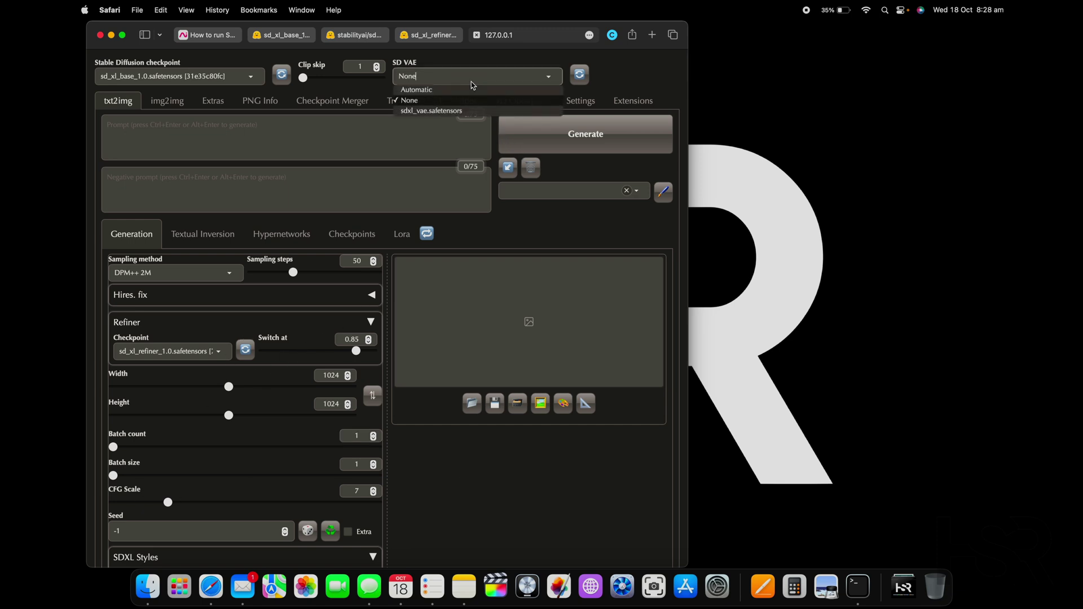
pyautogui.click(431, 111)
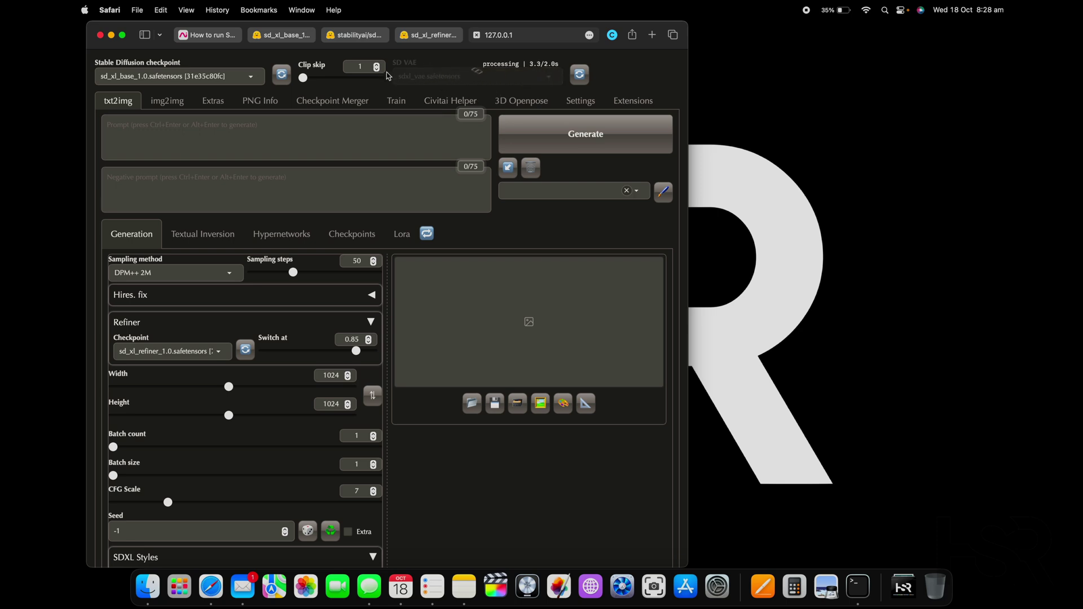
pyautogui.click(280, 130)
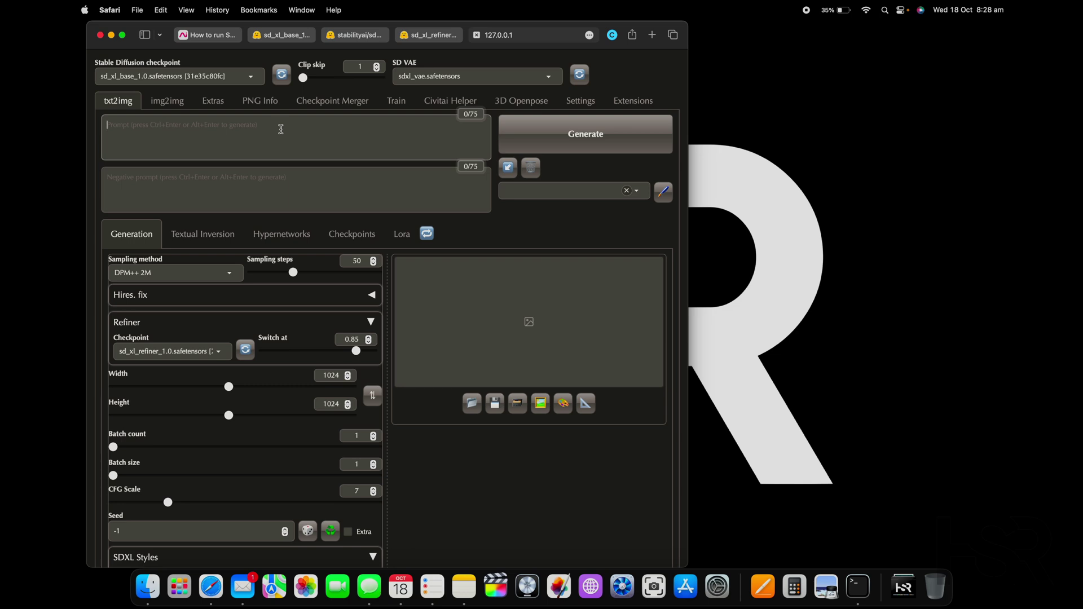
# Generate from the prompt 'An old man dressed as a sailor in the beach with a ship wreck in the background.'
pyautogui.write('An old man dressed as a sailor in the beach with a ship wreck in the background.')
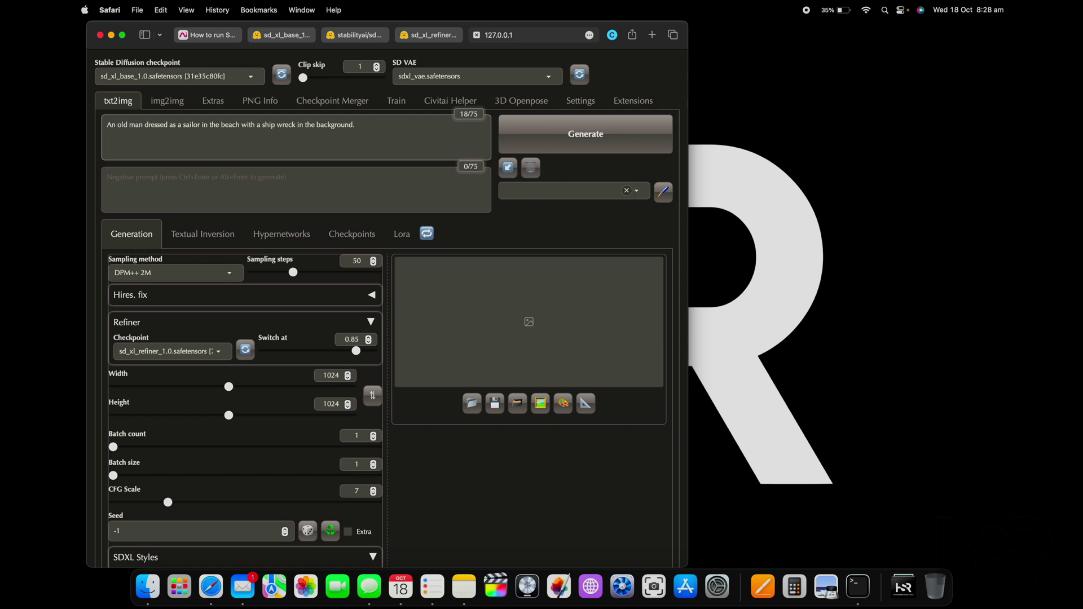
pyautogui.click(544, 127)
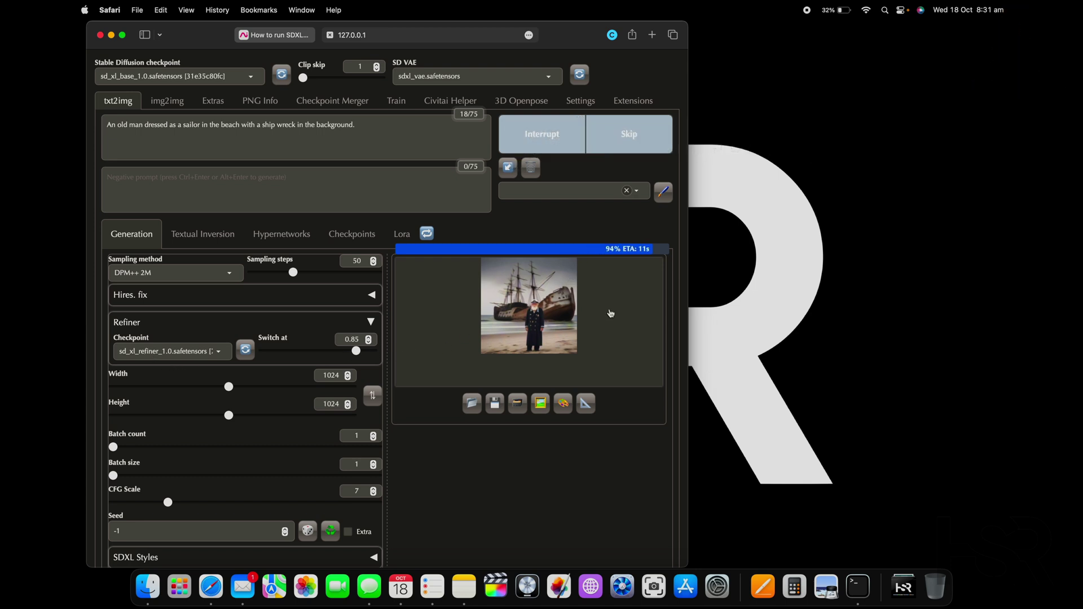
# View the finished sailor-and-shipwreck image full-size, then close the lightbox
pyautogui.click(536, 340)
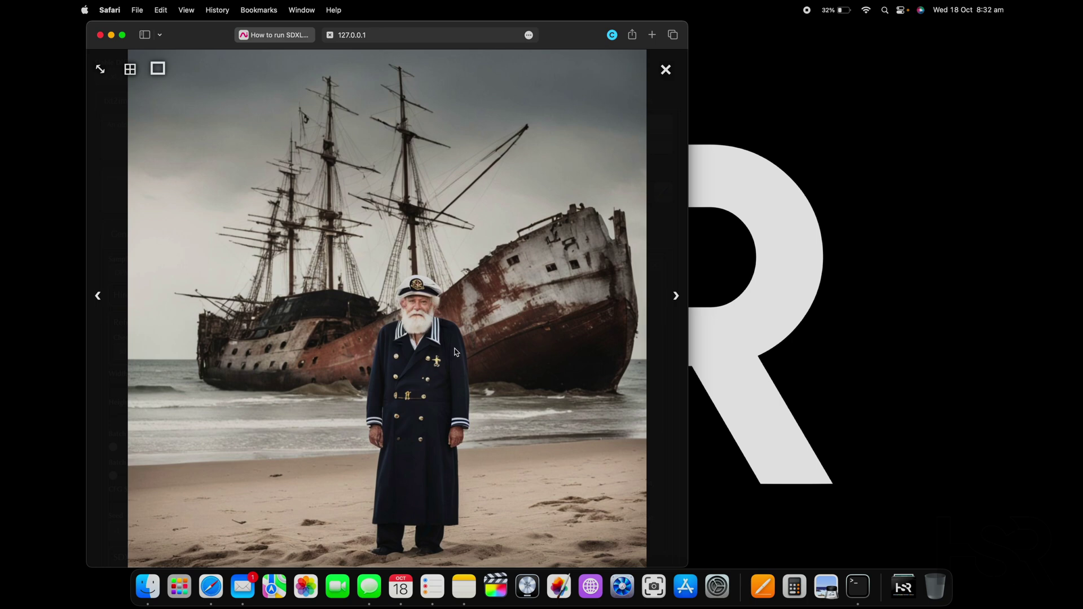
pyautogui.click(665, 71)
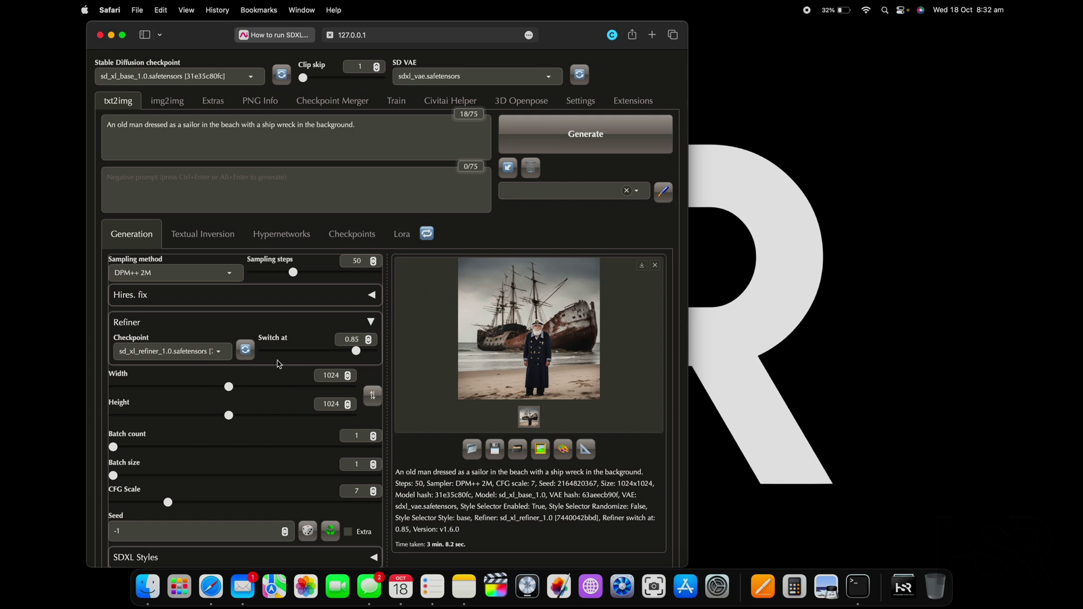
pyautogui.moveTo(276, 364)
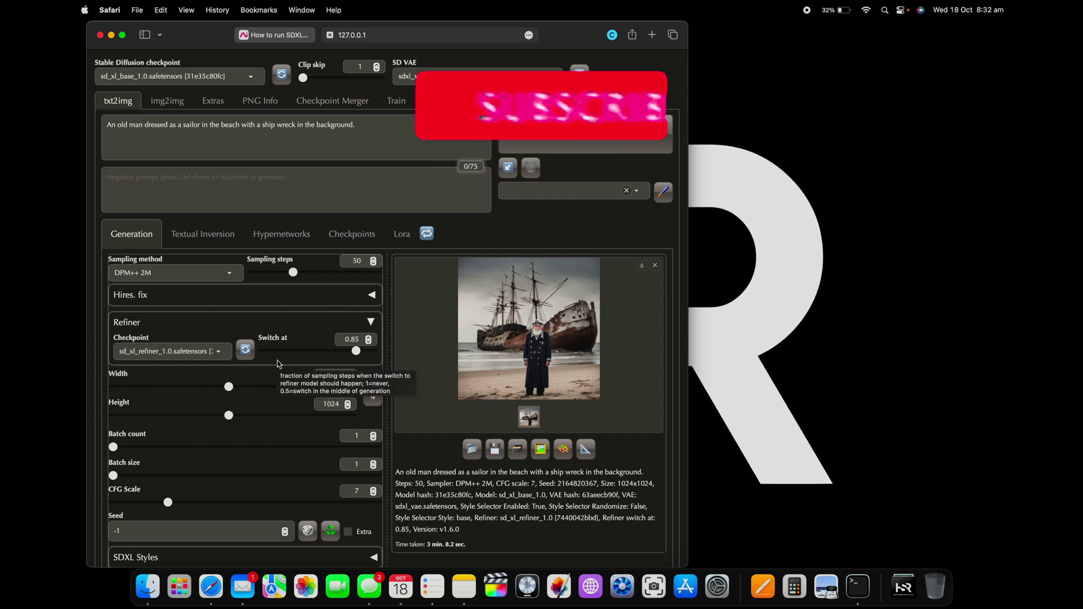